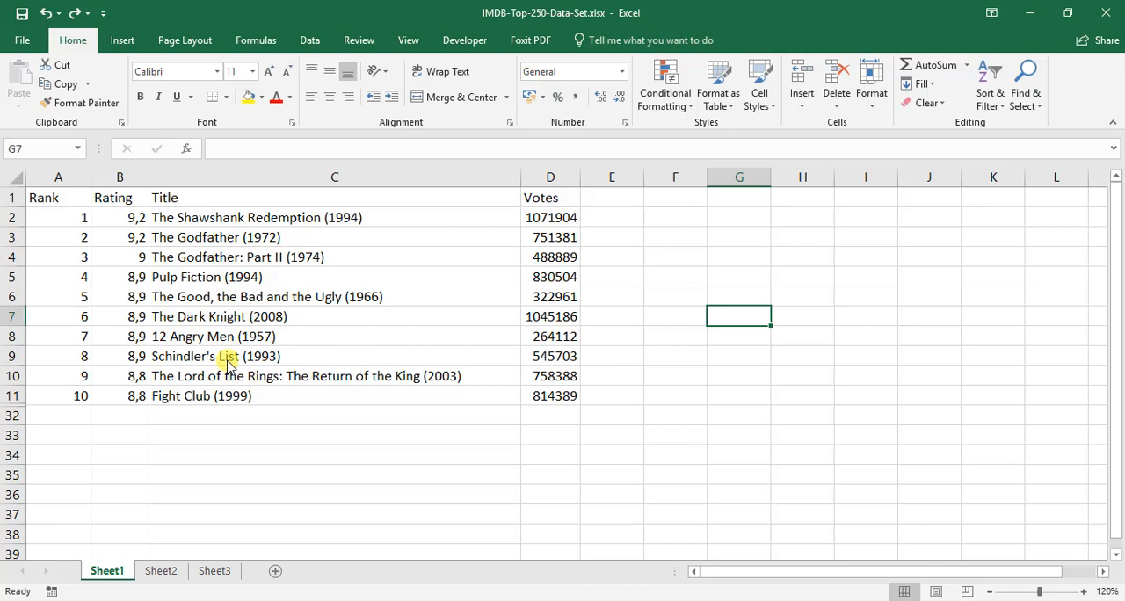
Clear the Rating header in B1, and merge and center A1:B1 so the Rank header spans both columns.
{"action": "left_click", "coordinate": [98, 202]}
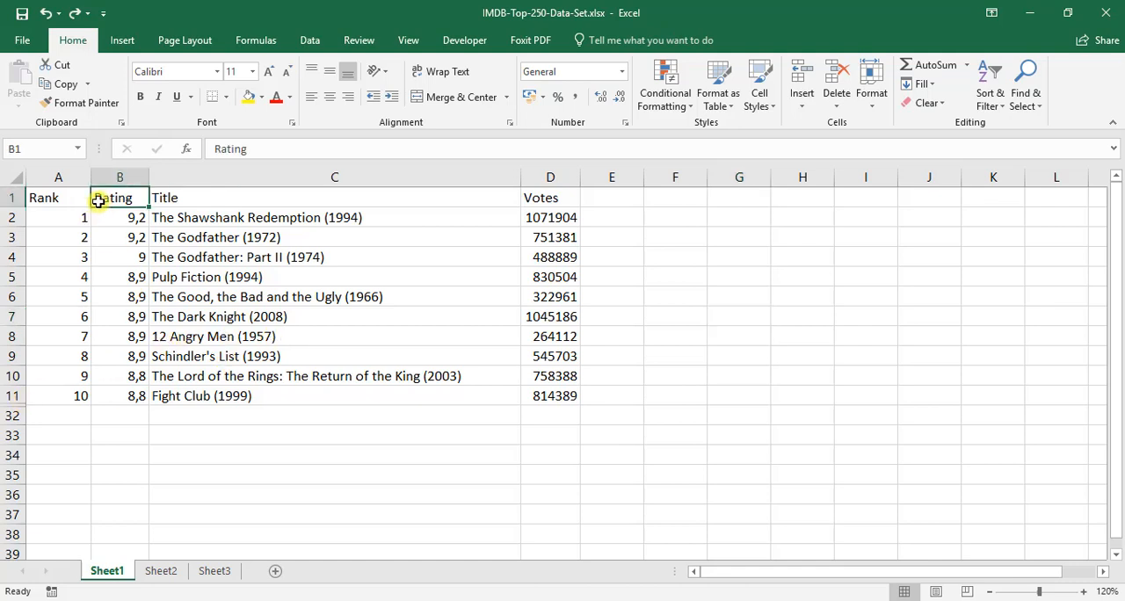
{"action": "key", "text": "Delete"}
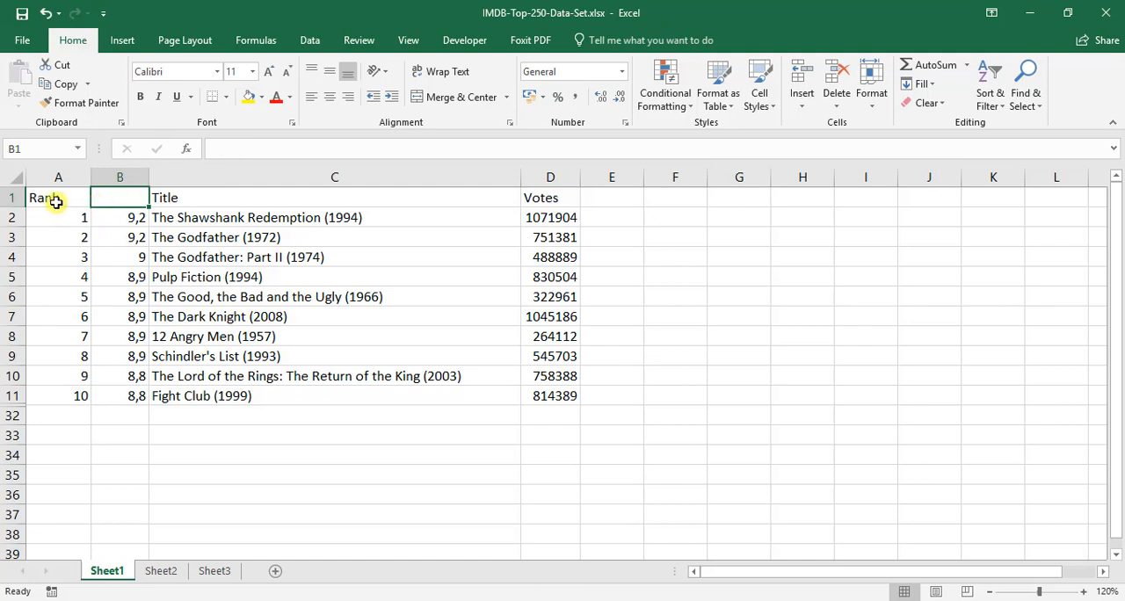
{"action": "left_click_drag", "start_coordinate": [55, 197], "coordinate": [145, 196]}
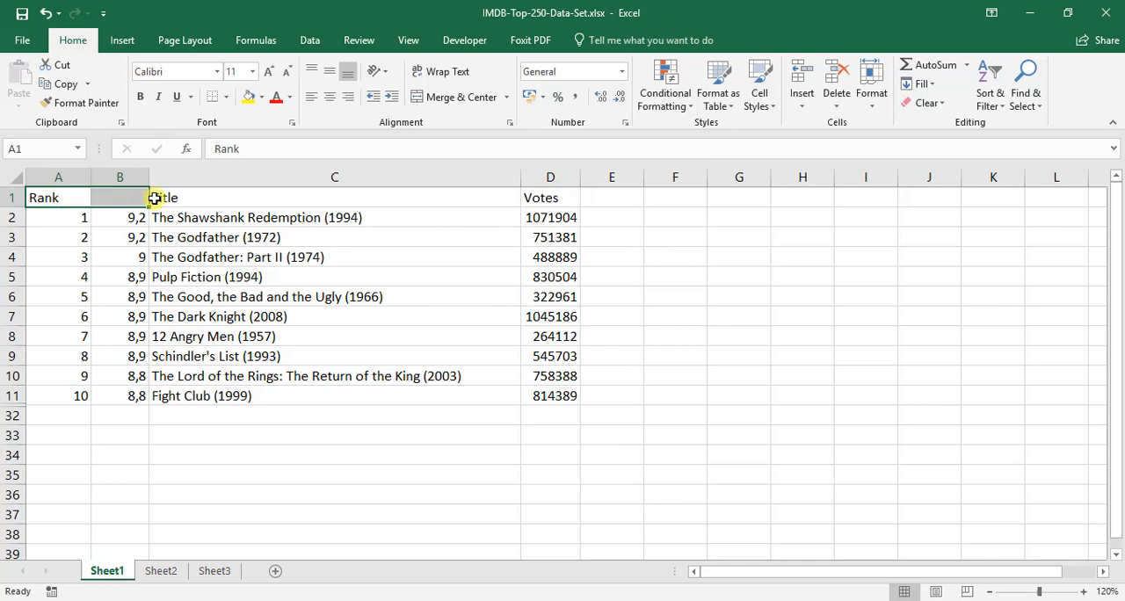
{"action": "left_click", "coordinate": [435, 99]}
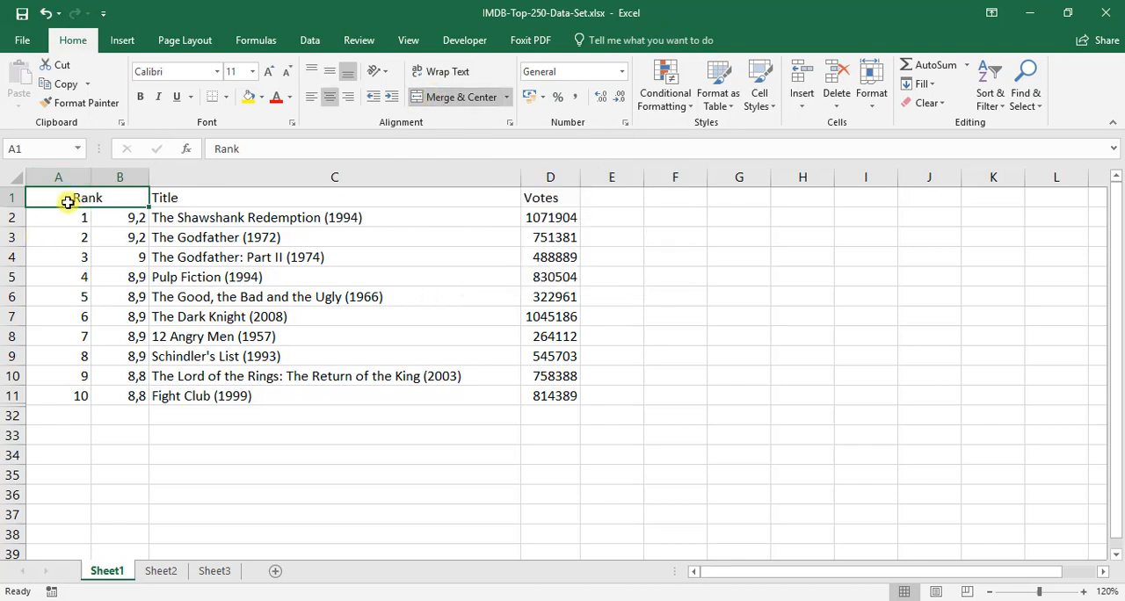
{"action": "left_click", "coordinate": [108, 217]}
{"action": "left_click", "coordinate": [70, 191]}
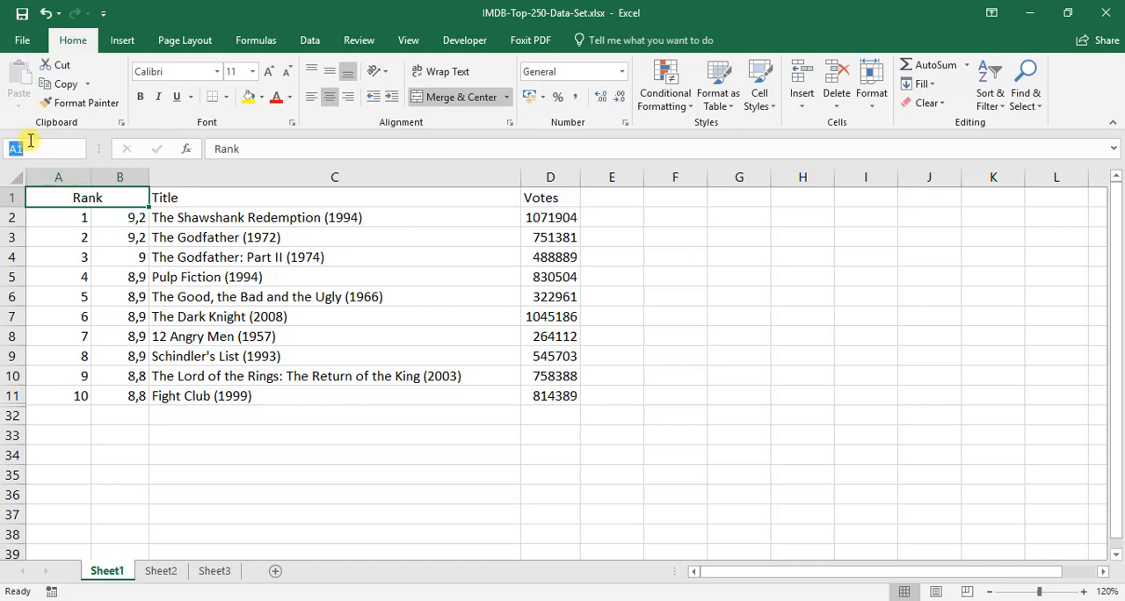
{"action": "left_click", "coordinate": [51, 233]}
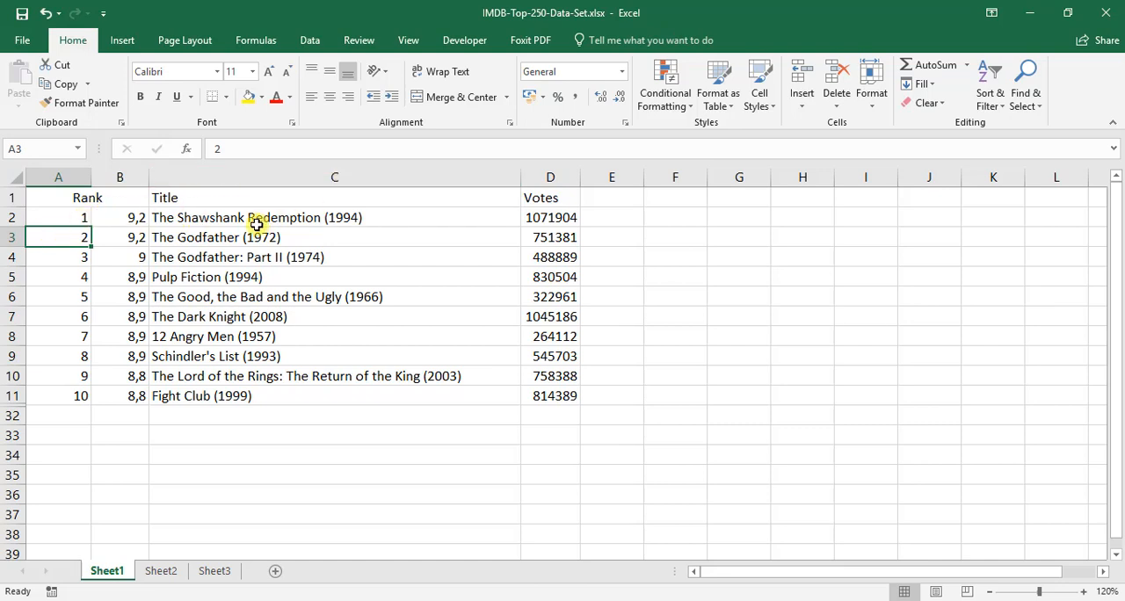
Narrow column C to cut off the longest title, and wrap the text of the Lord of the Rings title in C10.
{"action": "left_click_drag", "start_coordinate": [521, 177], "coordinate": [388, 179]}
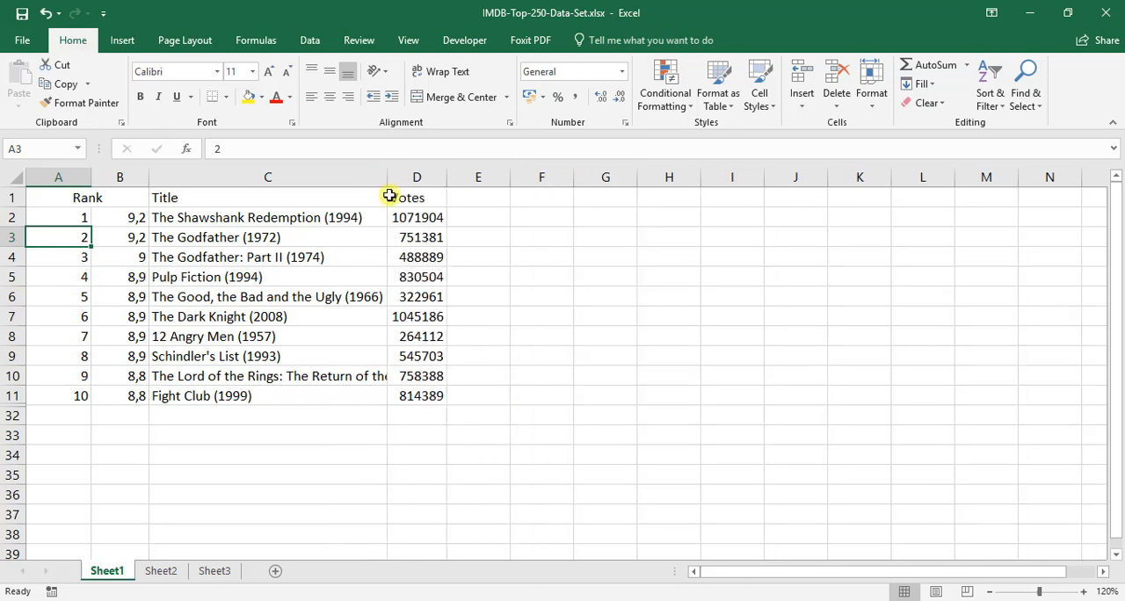
{"action": "left_click", "coordinate": [298, 376]}
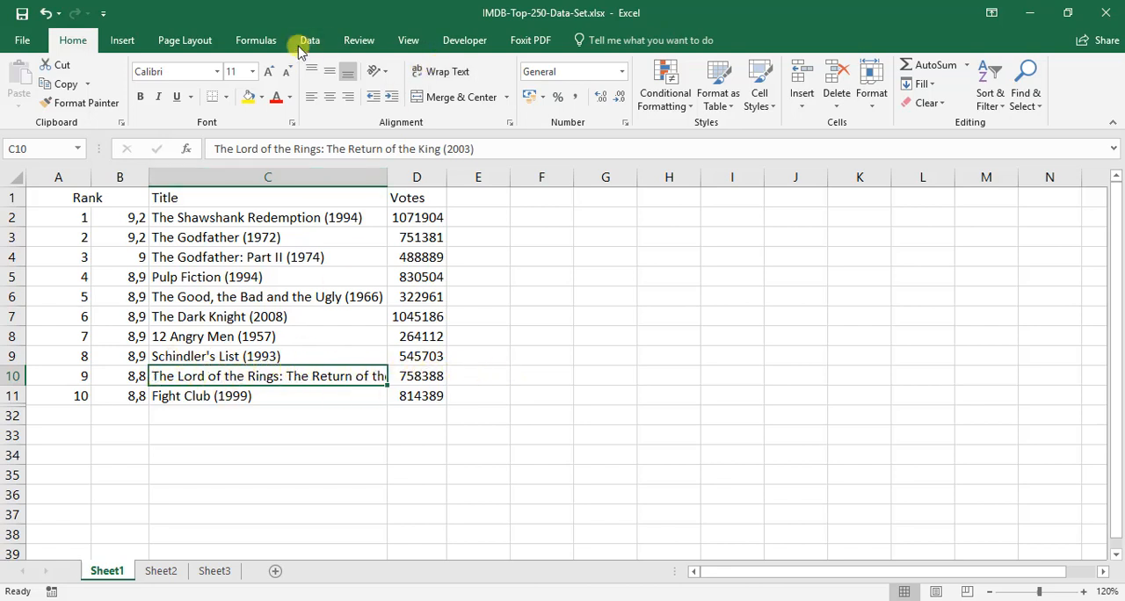
{"action": "left_click", "coordinate": [440, 77]}
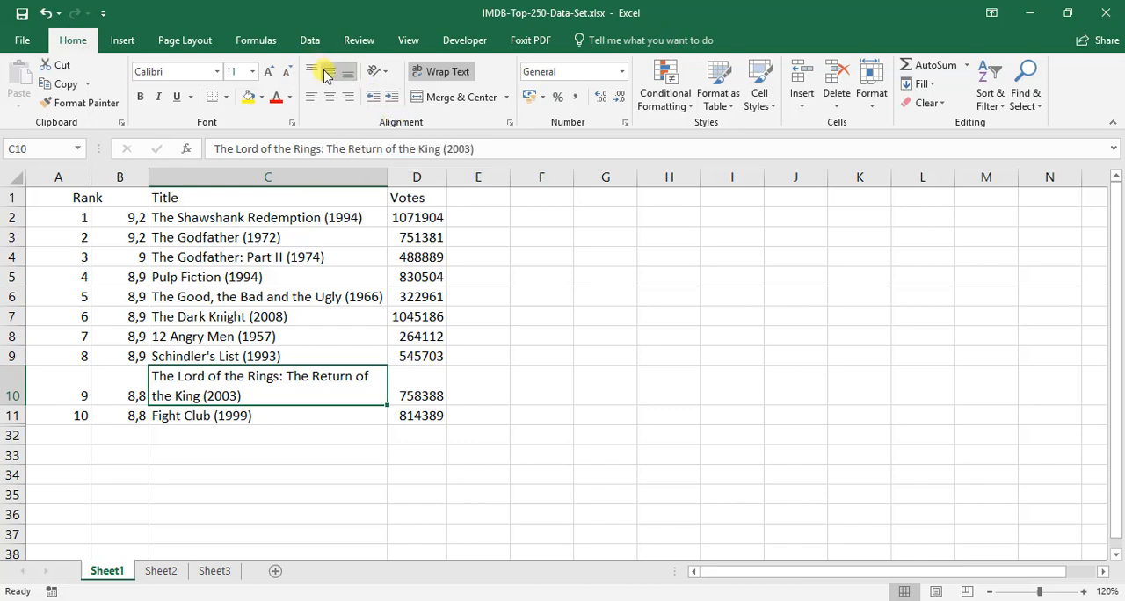
Try top, middle and bottom vertical alignment on the rating in B10.
{"action": "left_click", "coordinate": [106, 382]}
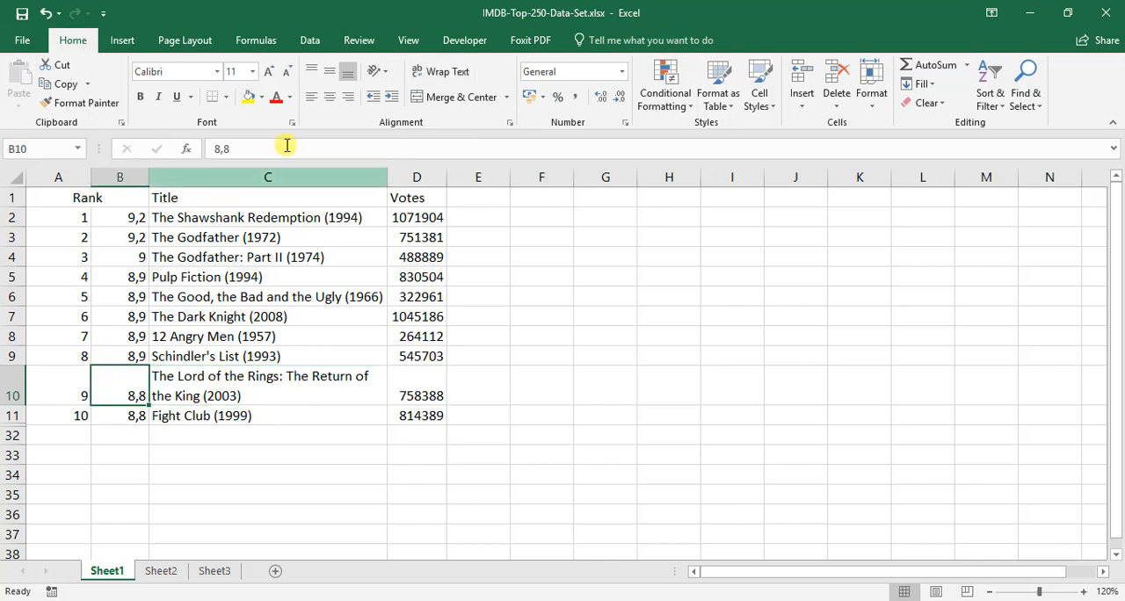
{"action": "left_click", "coordinate": [310, 72]}
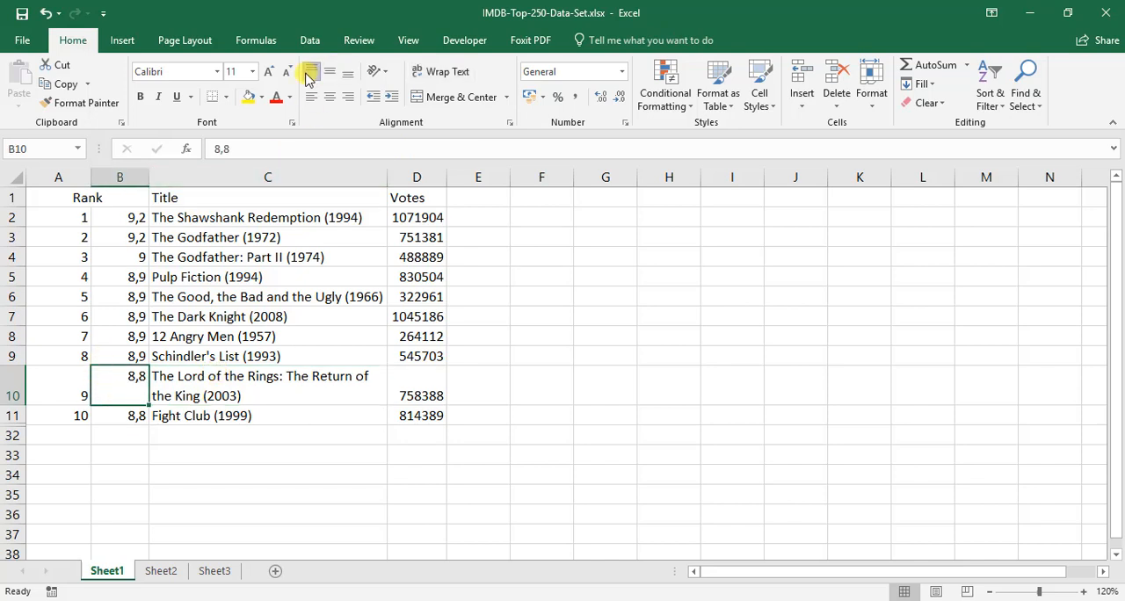
{"action": "left_click", "coordinate": [329, 74]}
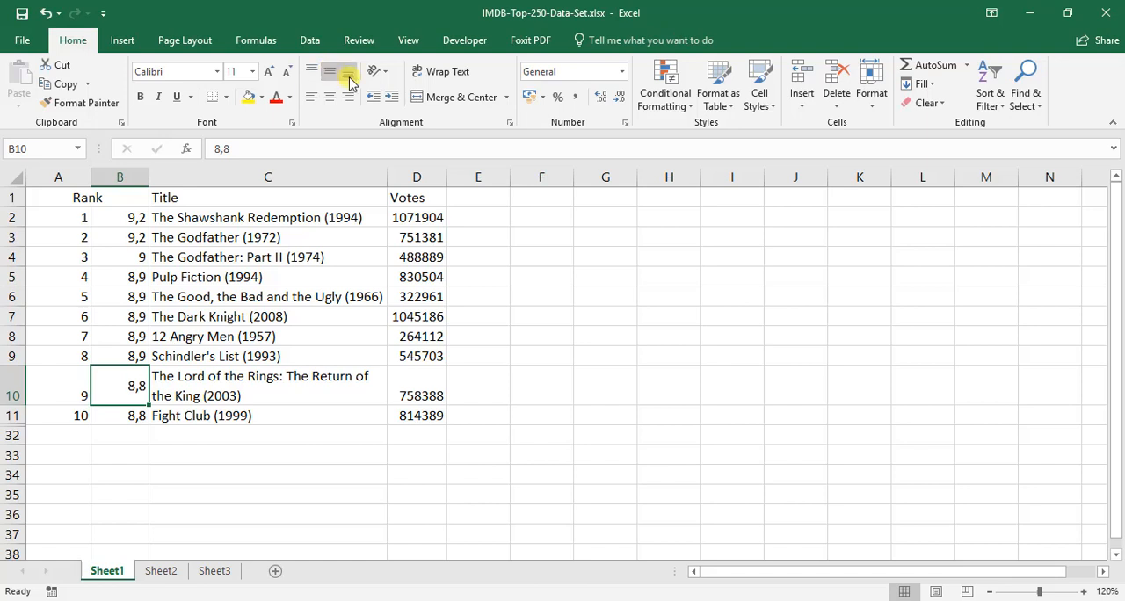
{"action": "left_click", "coordinate": [348, 74]}
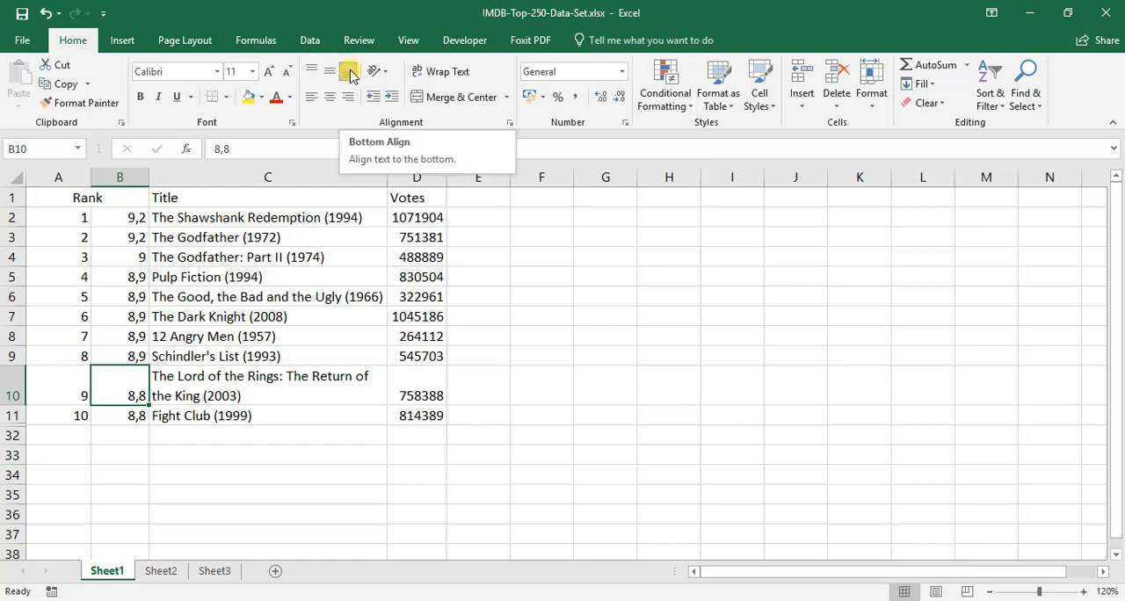
Align cells A10:D10 vertically to the middle.
{"action": "left_click_drag", "start_coordinate": [52, 376], "coordinate": [410, 383]}
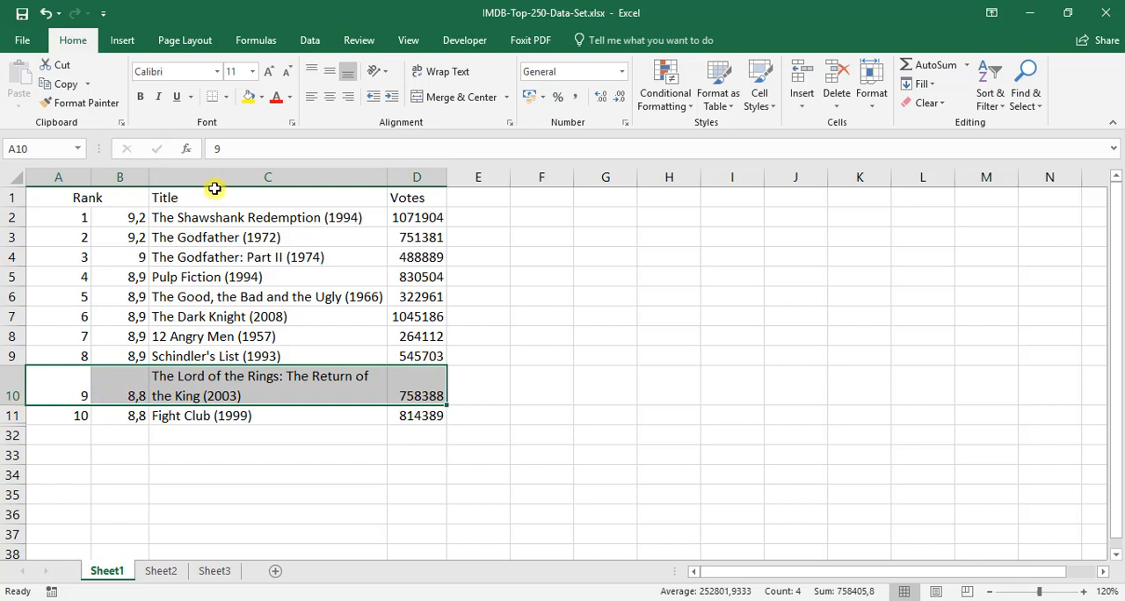
{"action": "left_click", "coordinate": [330, 75]}
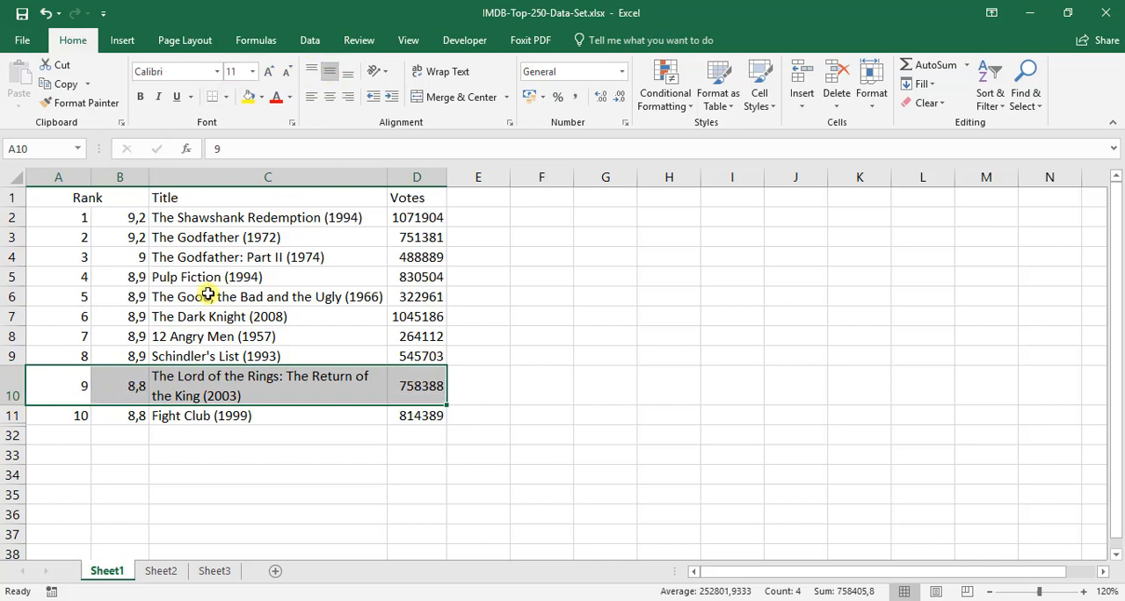
{"action": "left_click", "coordinate": [146, 387]}
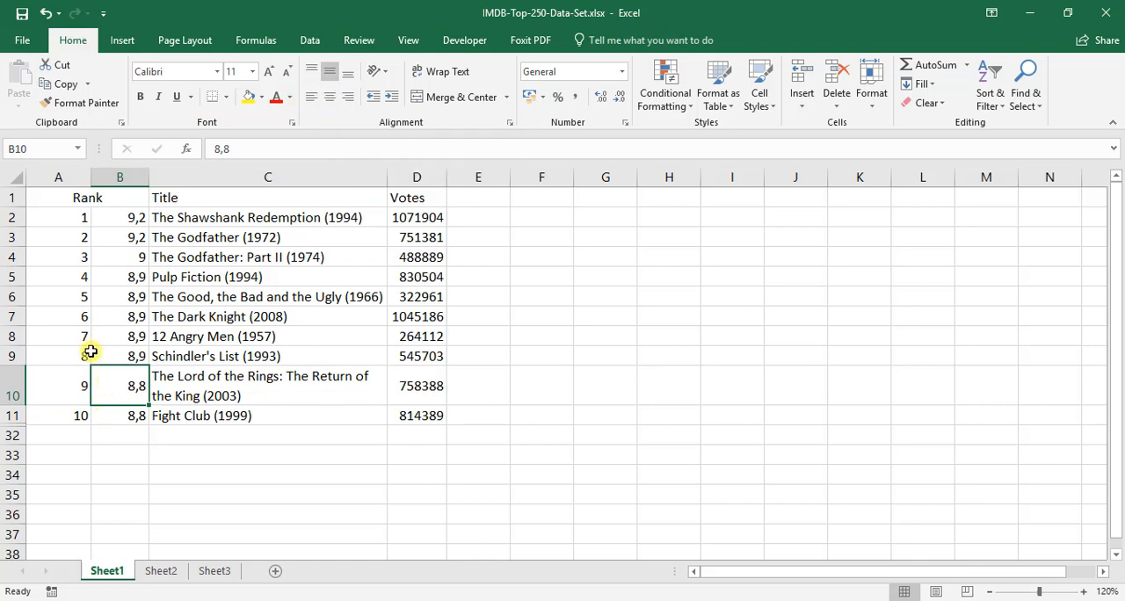
Try left and center horizontal alignment on cells A2:B11, and undo both changes.
{"action": "left_click_drag", "start_coordinate": [73, 216], "coordinate": [132, 420]}
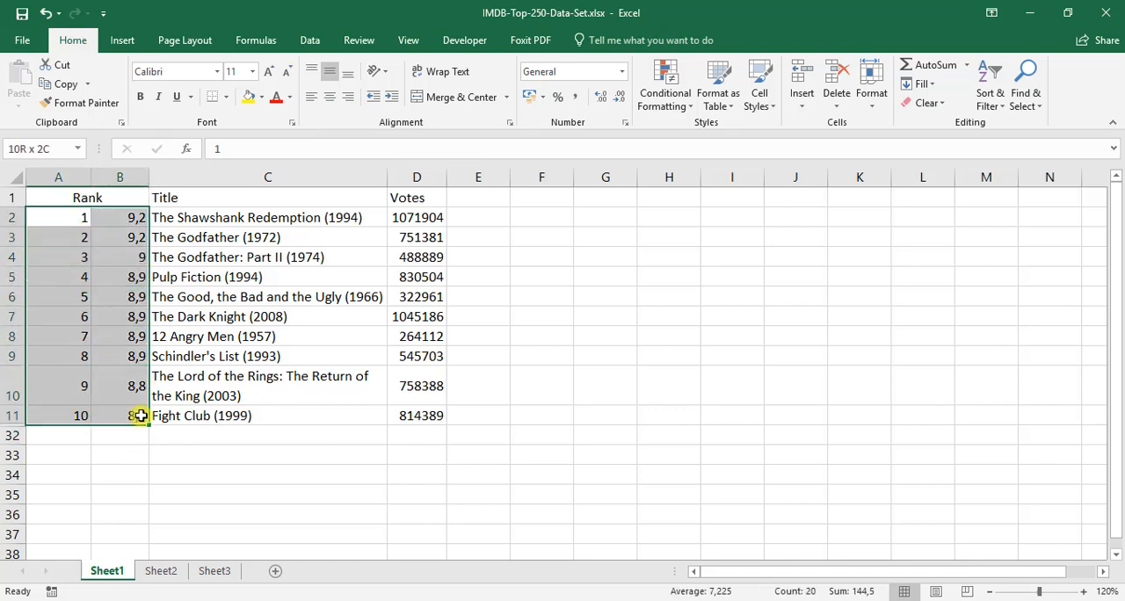
{"action": "left_click", "coordinate": [313, 97]}
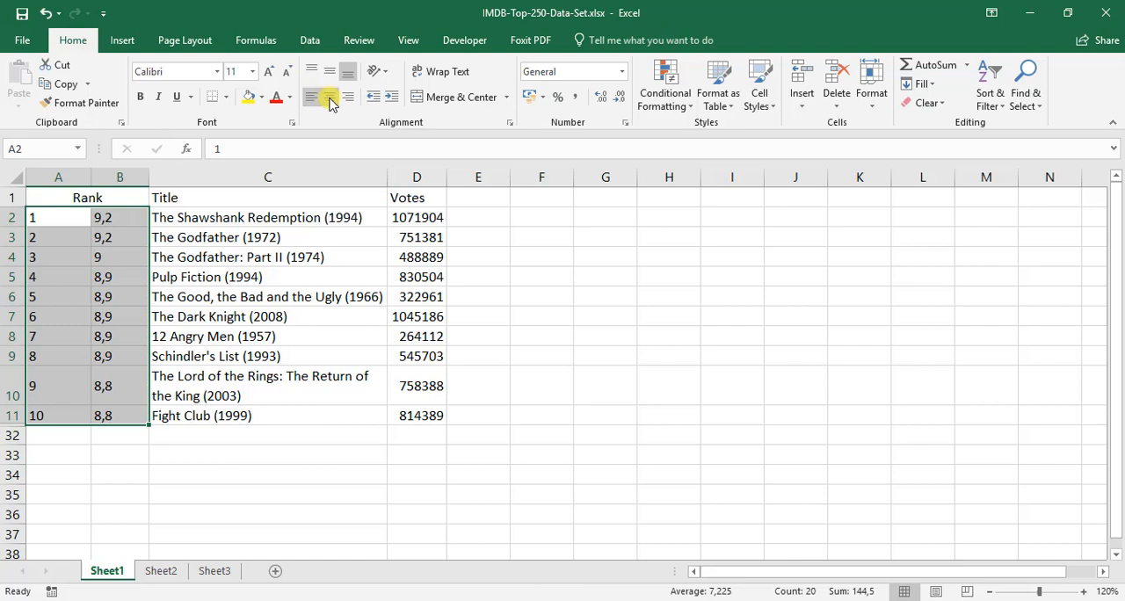
{"action": "left_click", "coordinate": [328, 99]}
{"action": "left_click", "coordinate": [202, 280]}
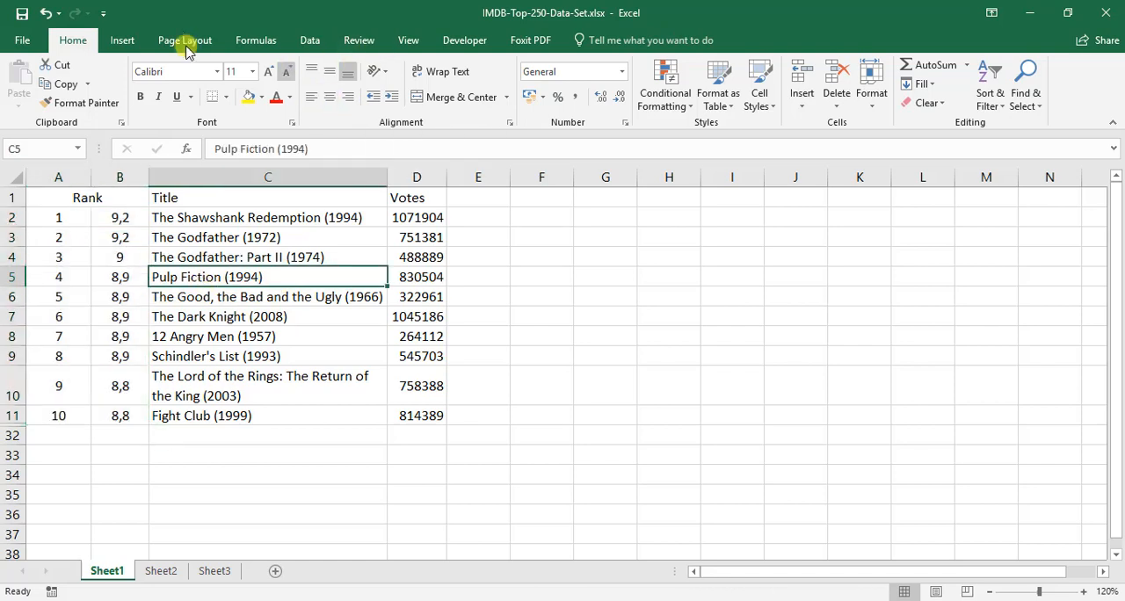
{"action": "left_click", "coordinate": [46, 13]}
{"action": "left_click", "coordinate": [46, 13]}
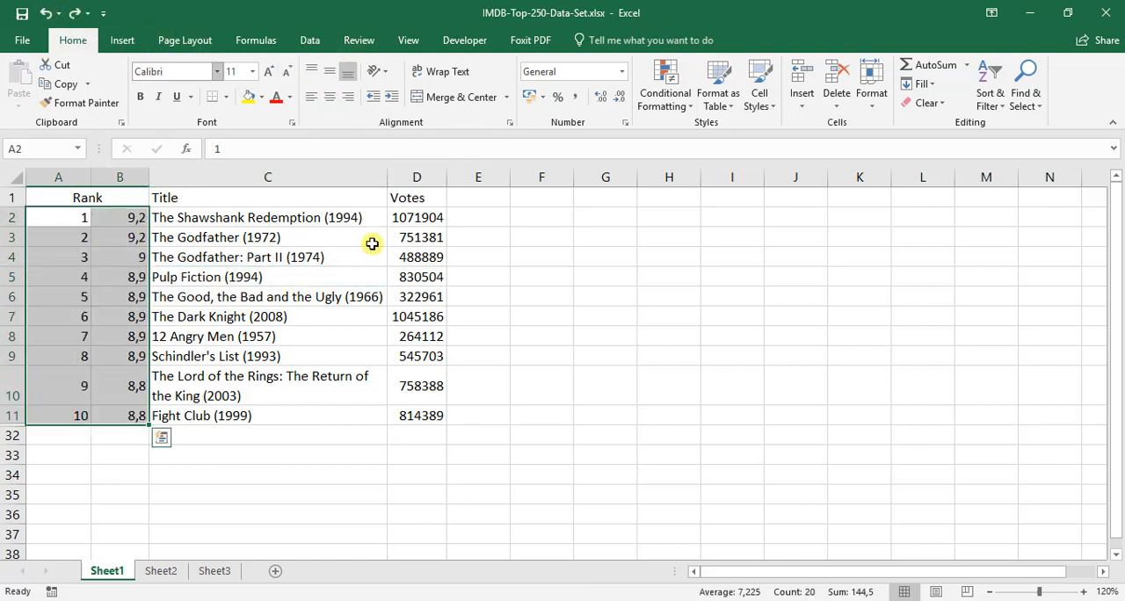
{"action": "left_click", "coordinate": [372, 279]}
{"action": "left_click_drag", "start_coordinate": [88, 213], "coordinate": [111, 397]}
{"action": "left_click", "coordinate": [296, 352]}
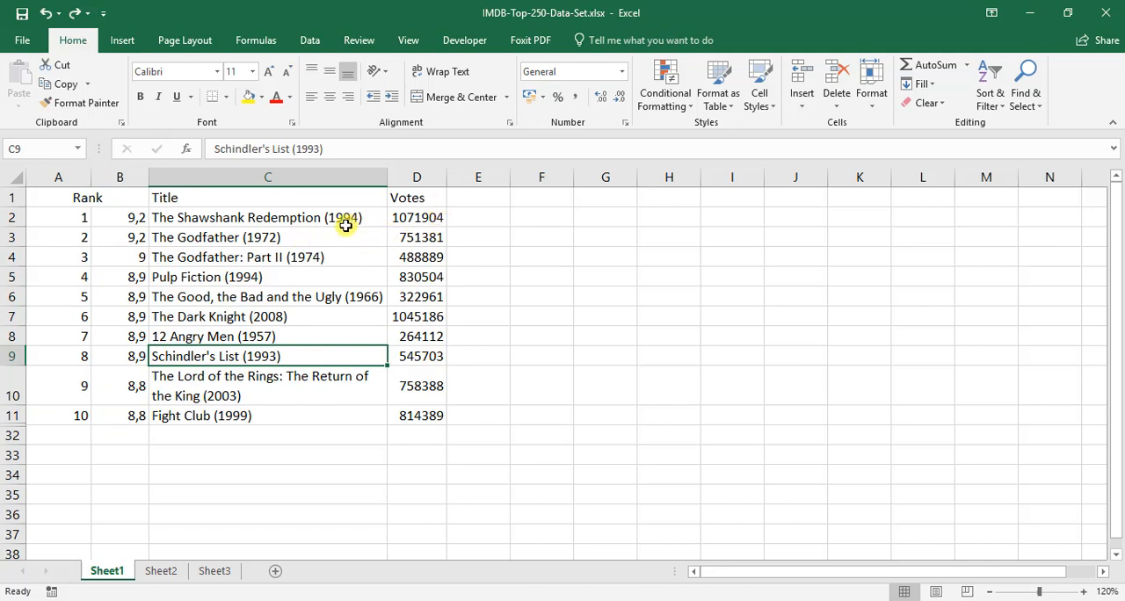
{"action": "left_click", "coordinate": [339, 233]}
{"action": "left_click", "coordinate": [247, 219]}
Angle the merged Rank header counterclockwise and increase the height of row 1 to fit the rotated text.
{"action": "left_click", "coordinate": [95, 201]}
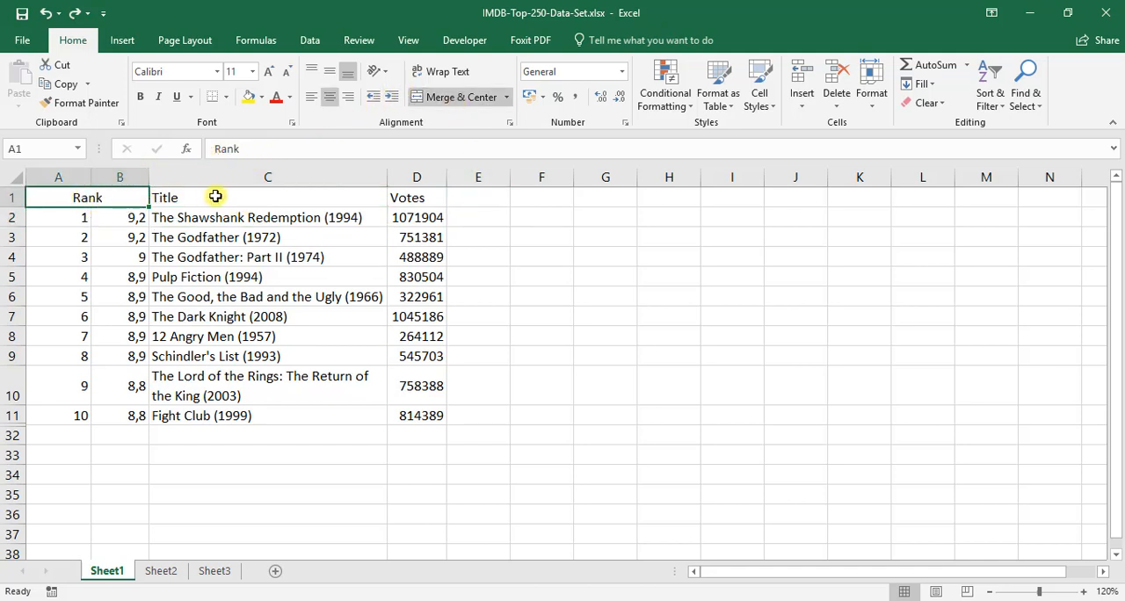
{"action": "left_click", "coordinate": [381, 76]}
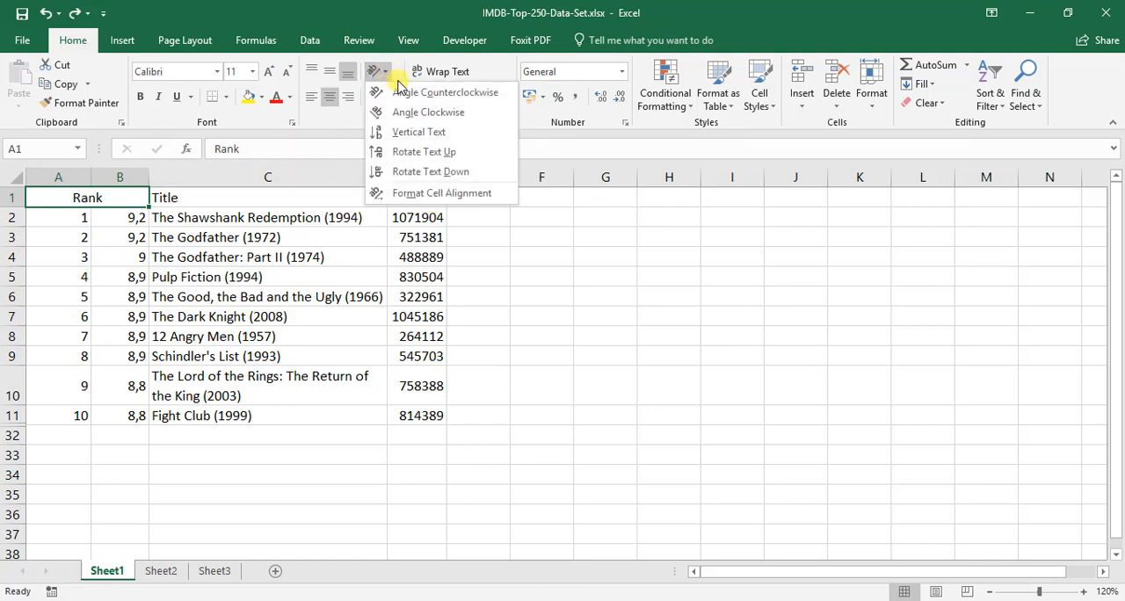
{"action": "left_click", "coordinate": [476, 94]}
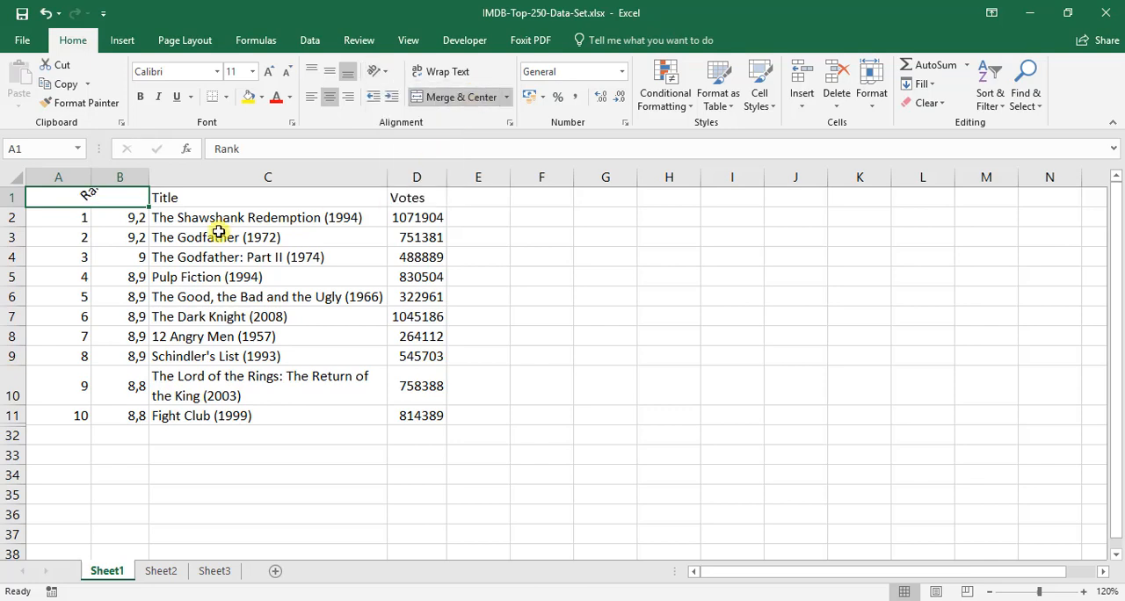
{"action": "left_click_drag", "start_coordinate": [18, 207], "coordinate": [16, 236]}
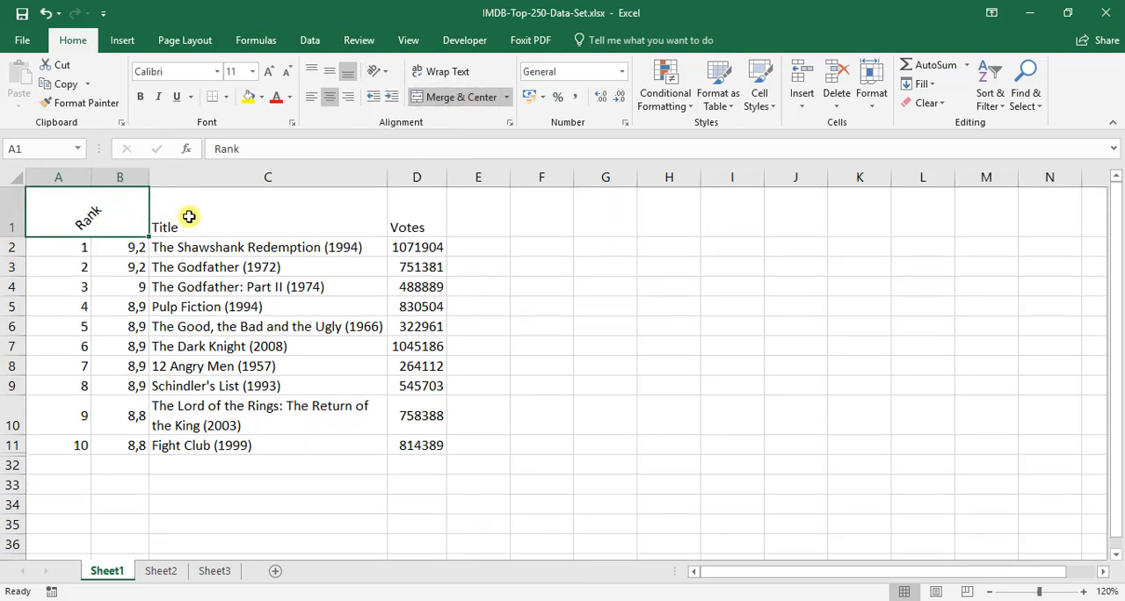
Try the Angle Clockwise, Vertical Text and Rotate Text Down orientations on the Rank header.
{"action": "left_click", "coordinate": [381, 78]}
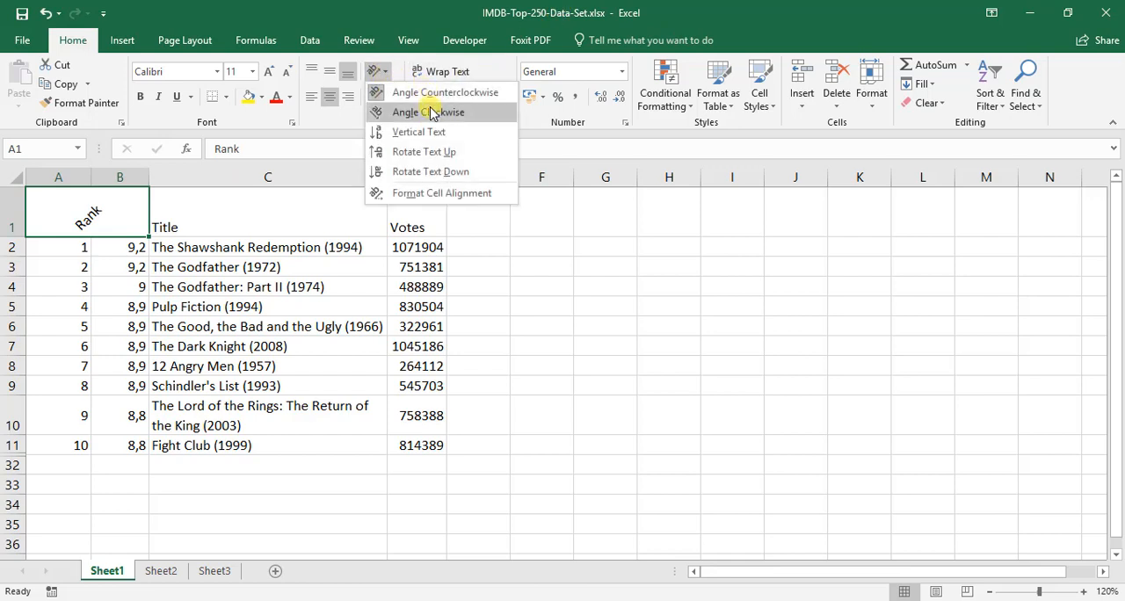
{"action": "left_click", "coordinate": [429, 111]}
{"action": "left_click", "coordinate": [382, 73]}
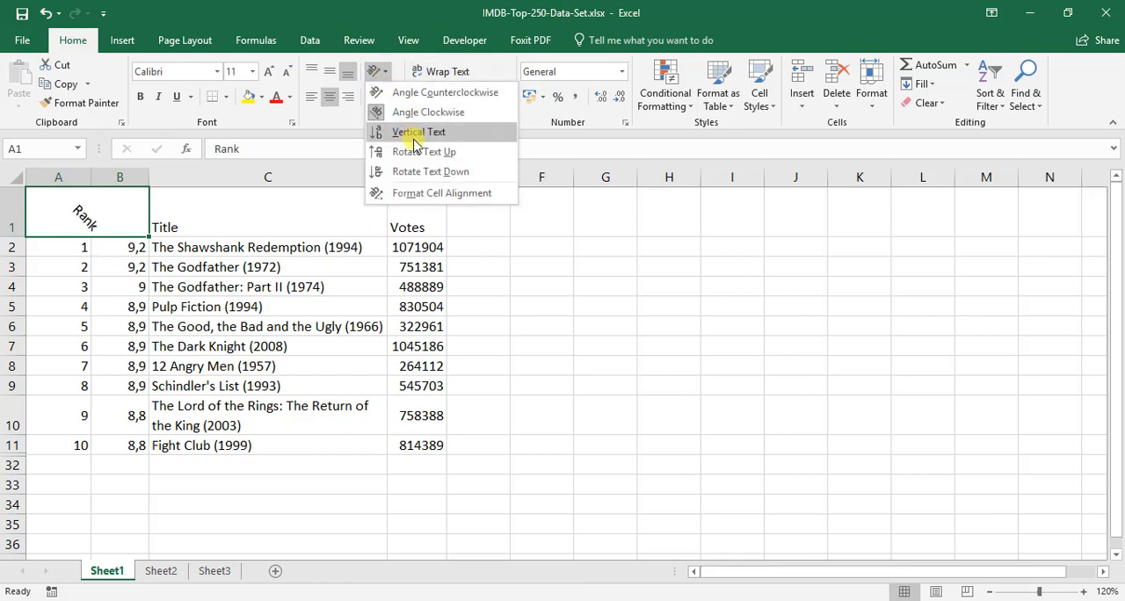
{"action": "left_click", "coordinate": [417, 133]}
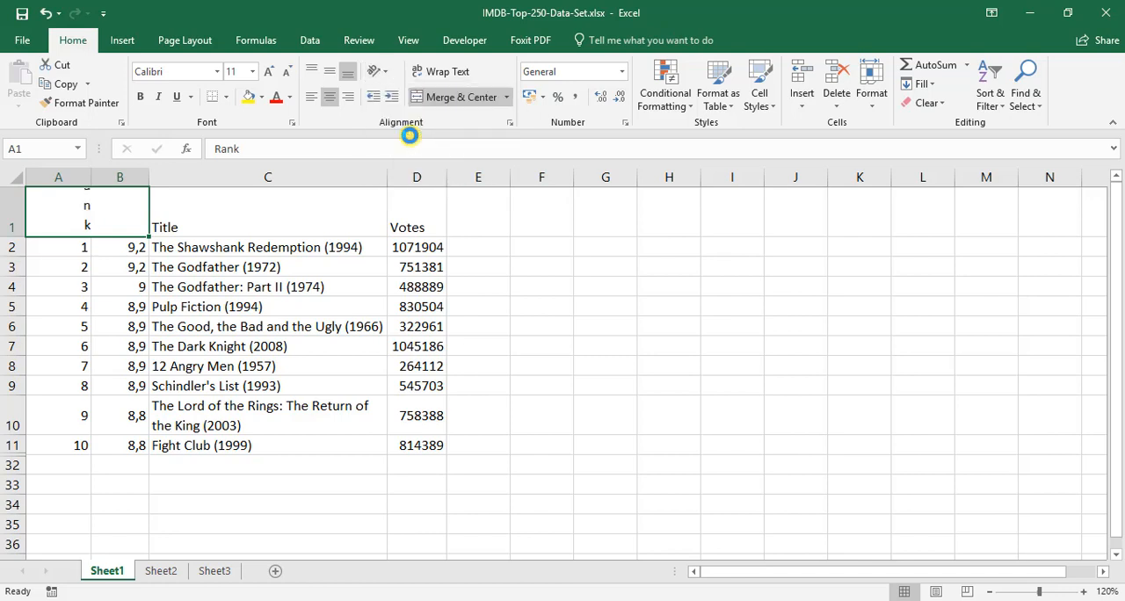
{"action": "left_click", "coordinate": [378, 72]}
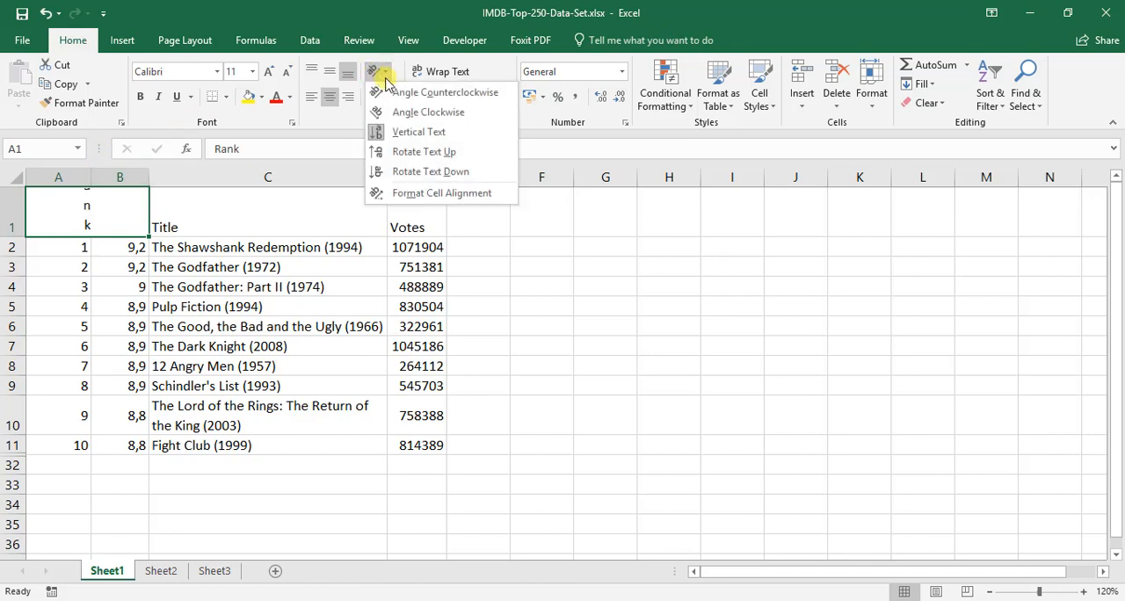
{"action": "left_click", "coordinate": [413, 172]}
Set the Rank header's text orientation to 15 degrees through the cell alignment format settings.
{"action": "left_click", "coordinate": [377, 71]}
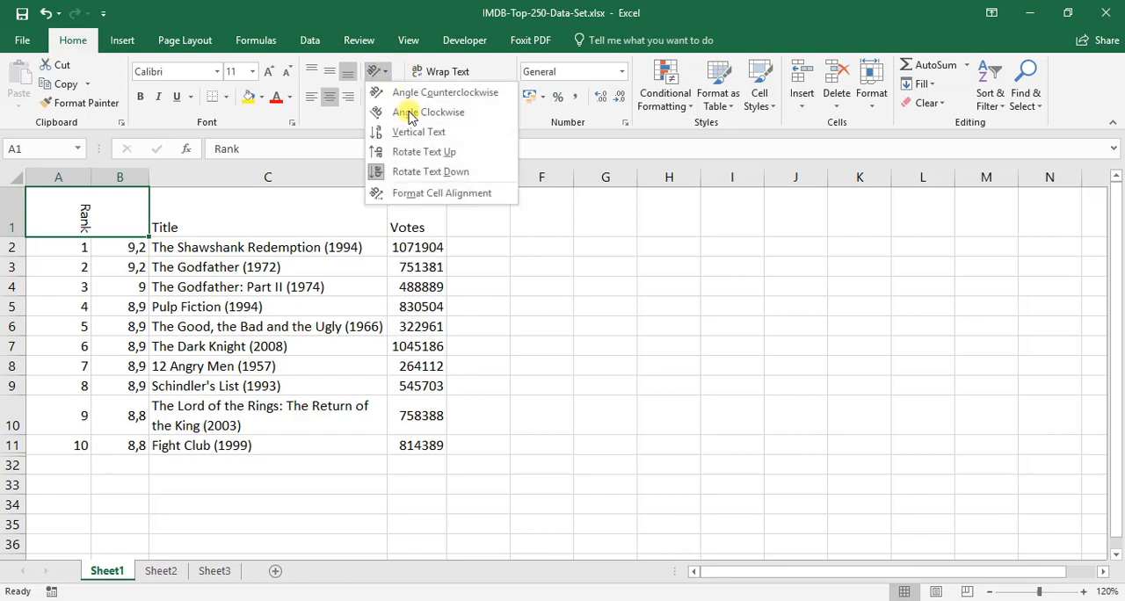
{"action": "left_click", "coordinate": [437, 194]}
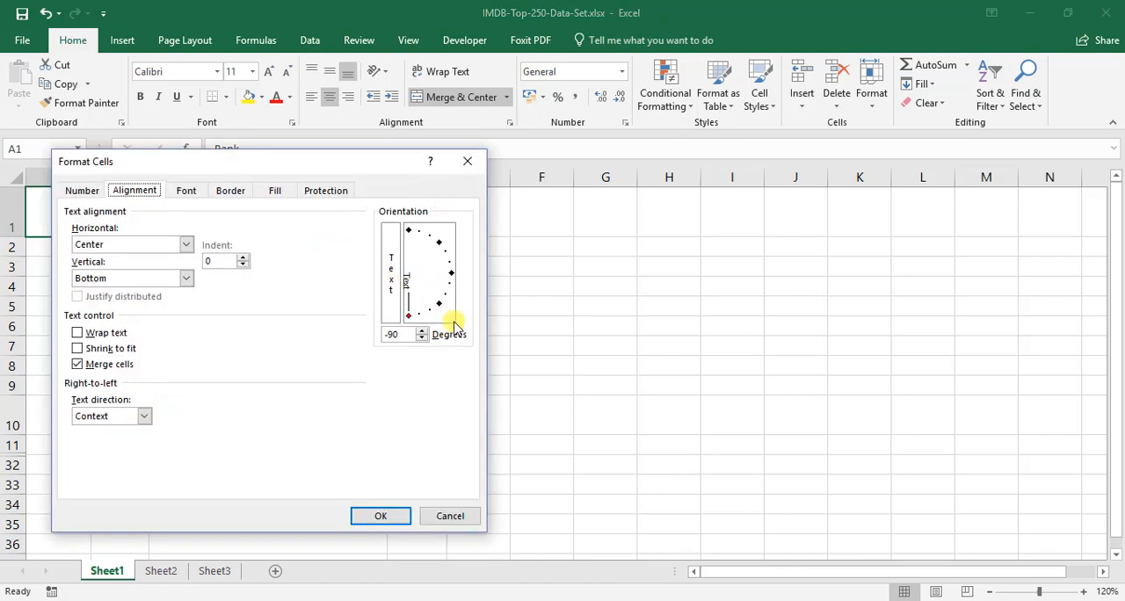
{"action": "left_click_drag", "start_coordinate": [407, 309], "coordinate": [451, 266]}
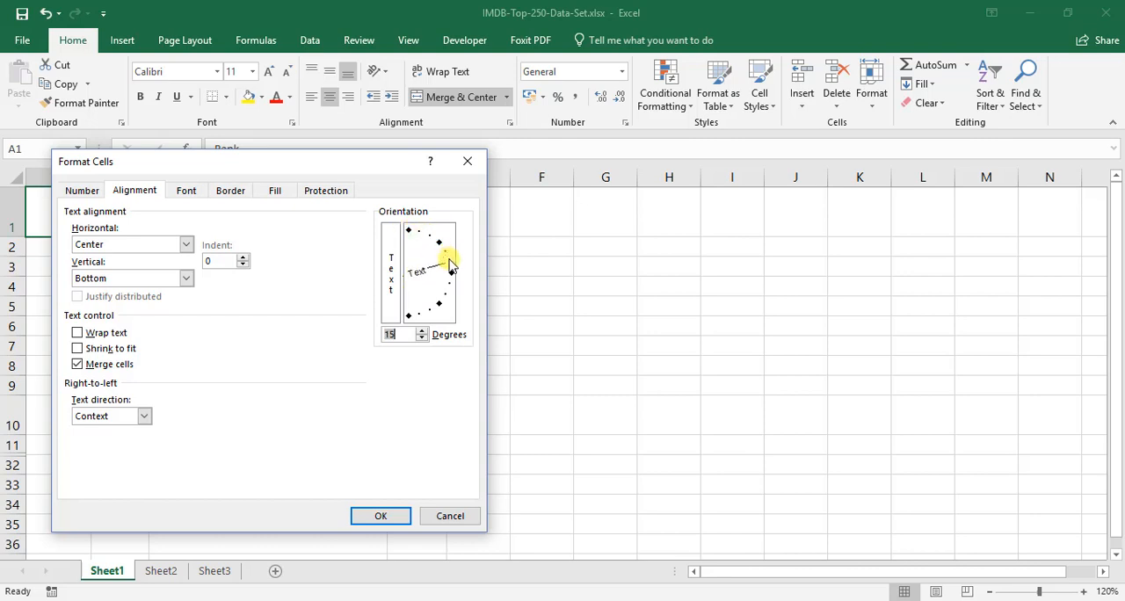
{"action": "left_click", "coordinate": [381, 516]}
Try increasing the indent of the Title header in C1, and reduce it back to no indent.
{"action": "left_click", "coordinate": [196, 196]}
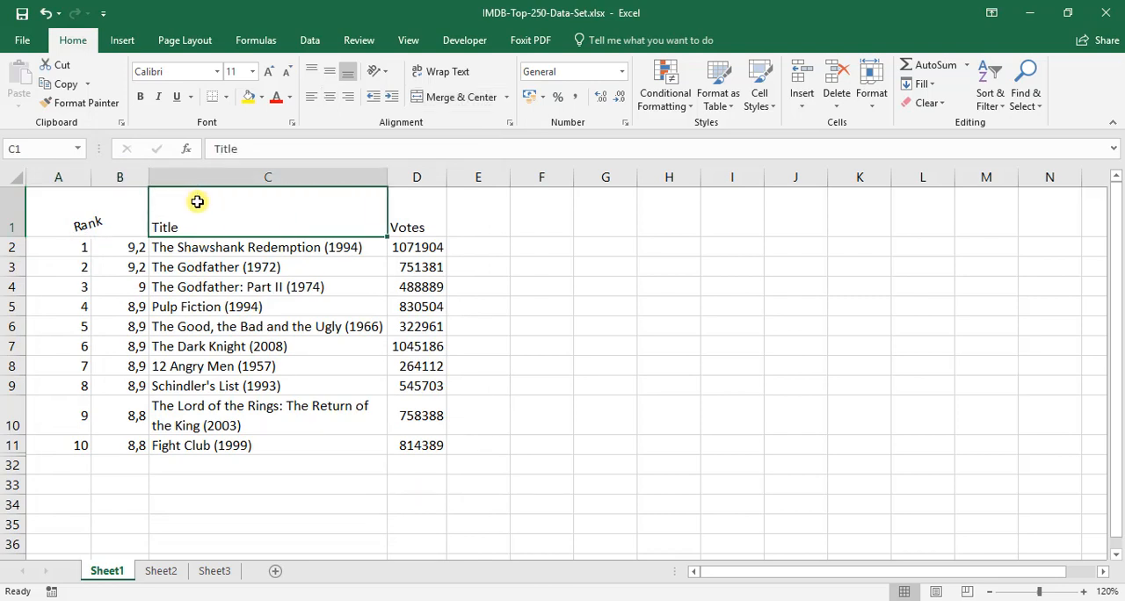
{"action": "left_click", "coordinate": [391, 100]}
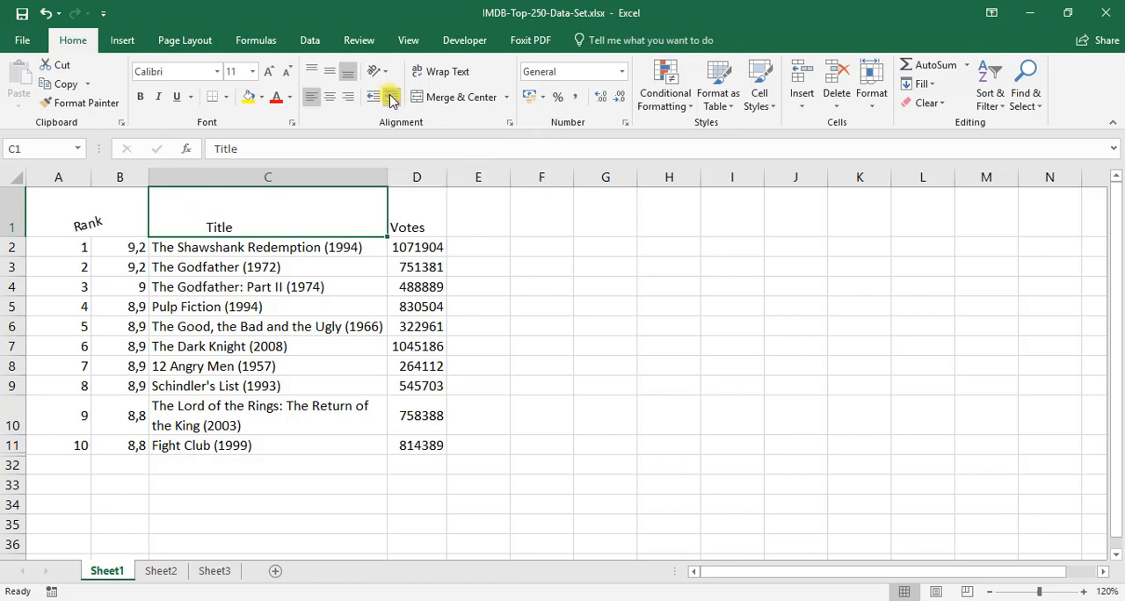
{"action": "left_click", "coordinate": [392, 99]}
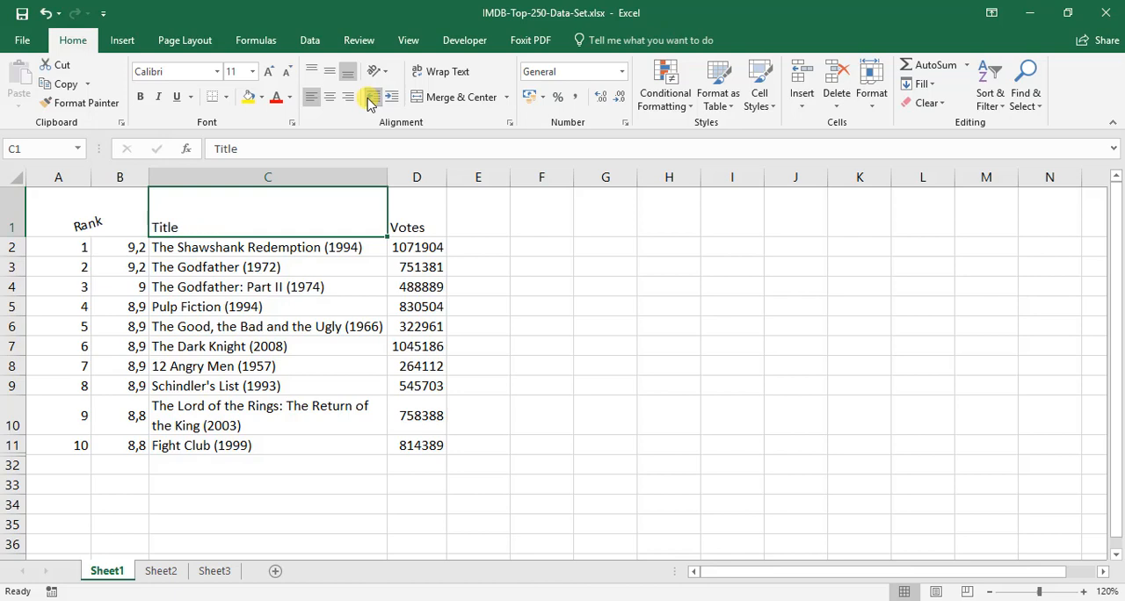